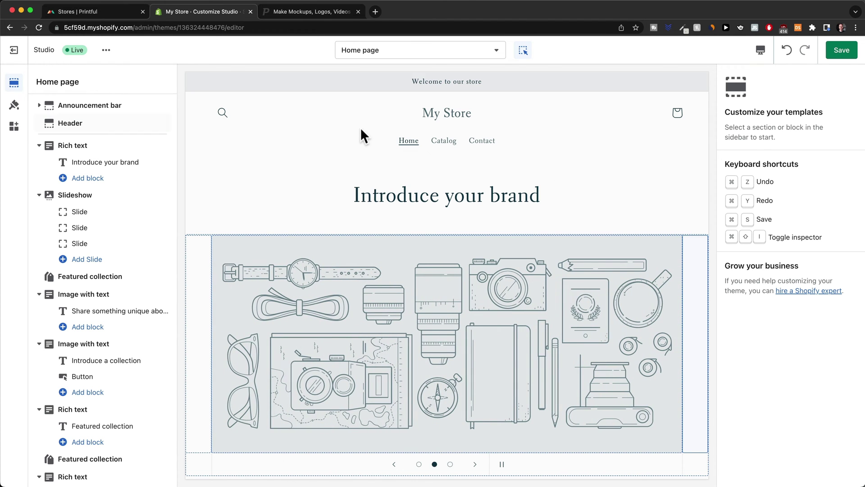
Step: Switch from the Shopify theme editor to the Placeit site
left_click(295, 14)
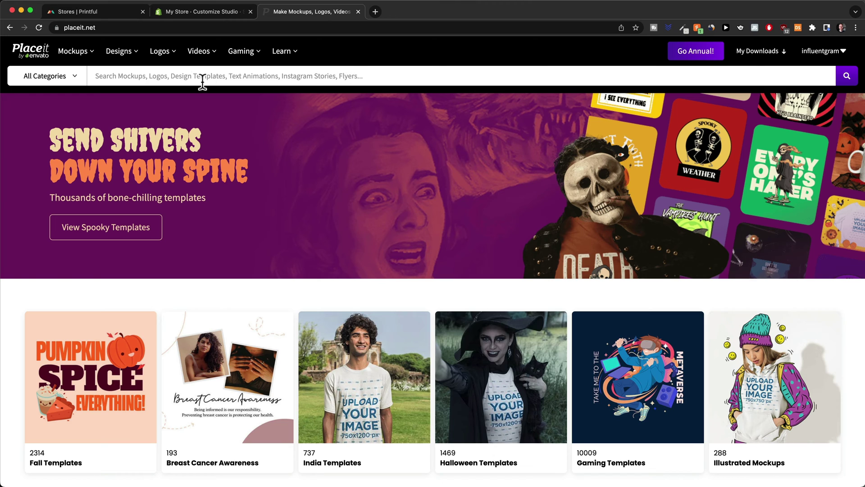
Step: Search Placeit for 'tshirt mockup dog', fixing typos in the query
left_click(153, 78)
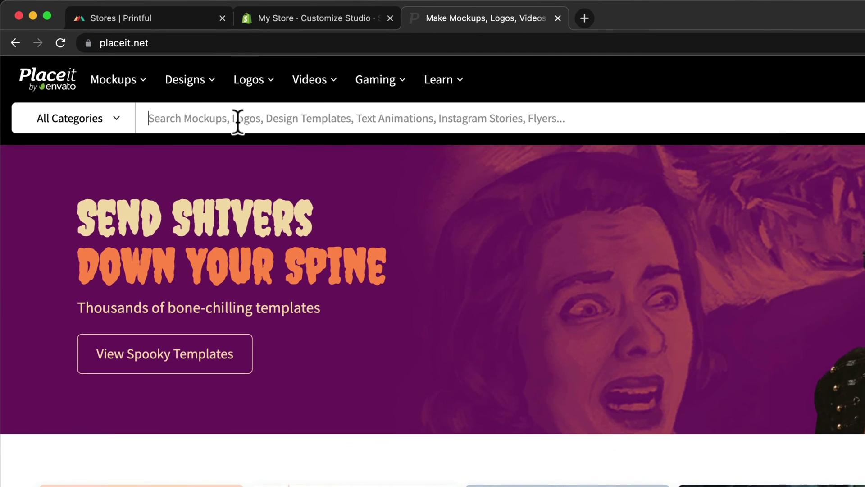
left_click(237, 122)
type("tsh")
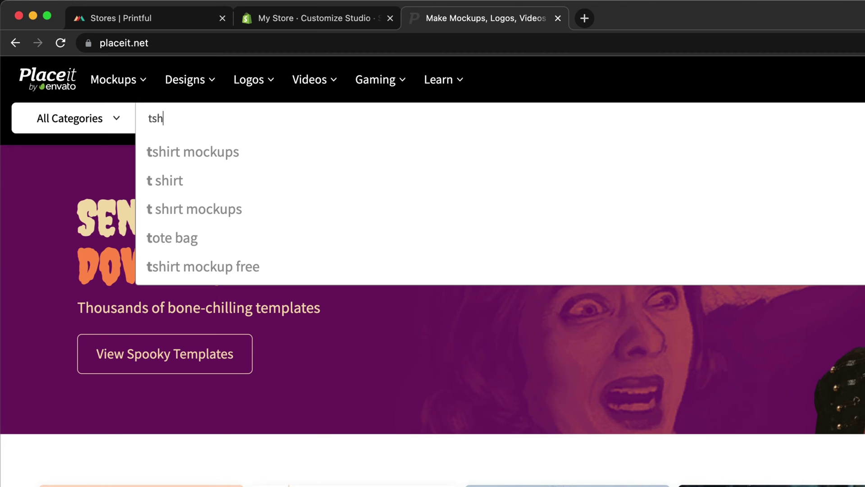
type("irt muc")
key("BackSpace")
key("BackSpace")
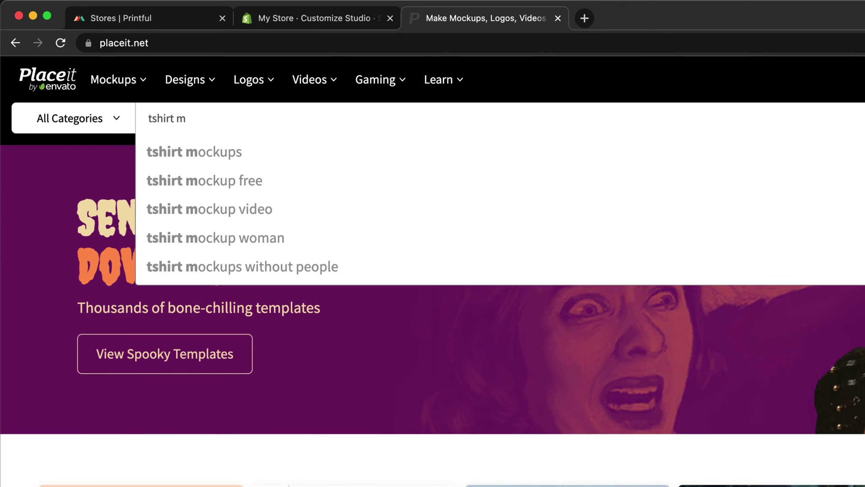
type("p")
key("BackSpace")
type("ocku")
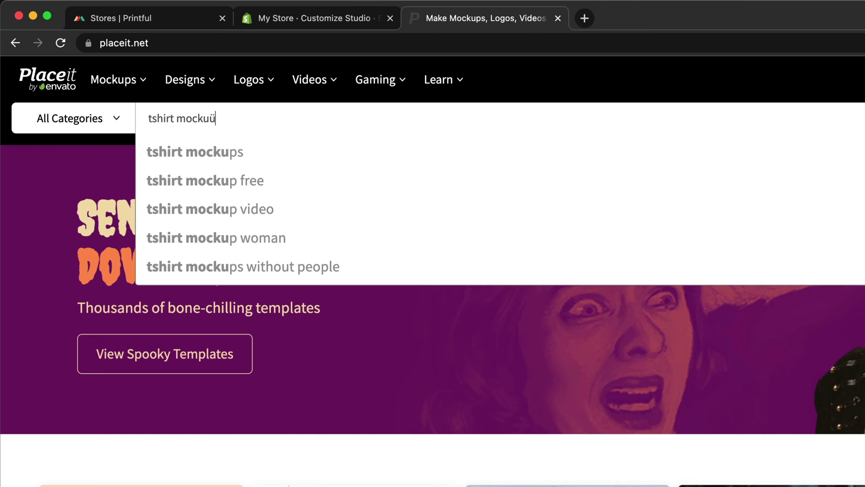
type("p dog")
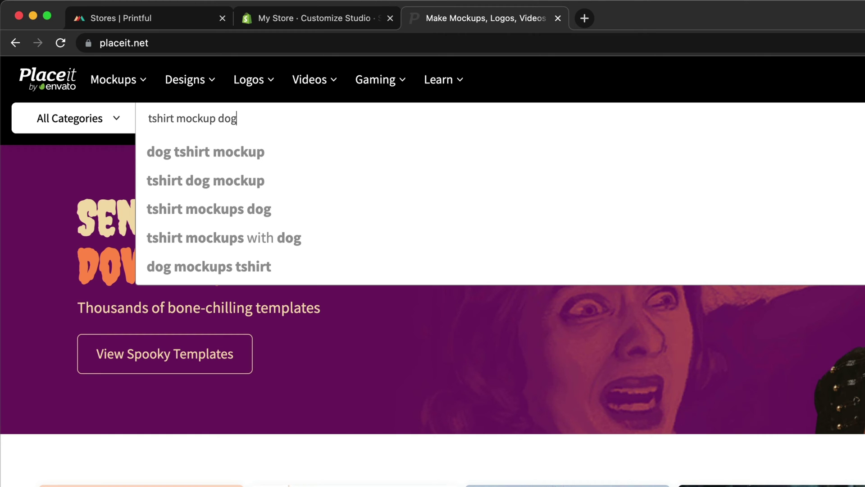
key("Return")
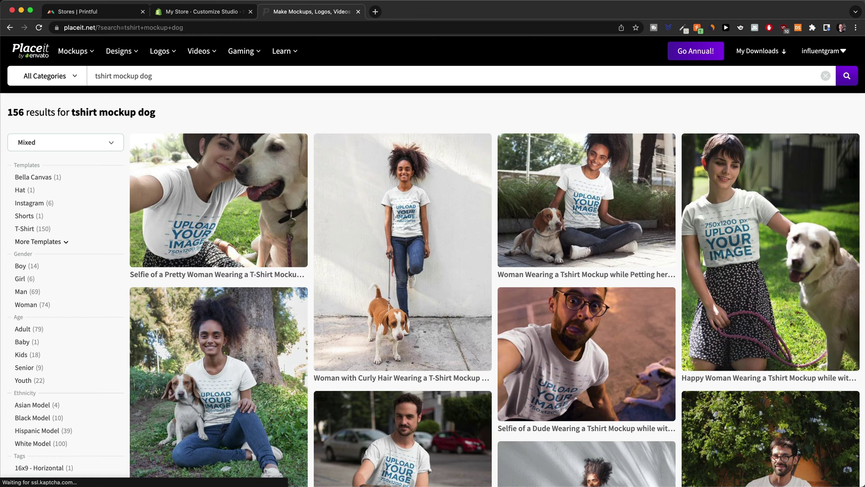
mouse_move(586, 201)
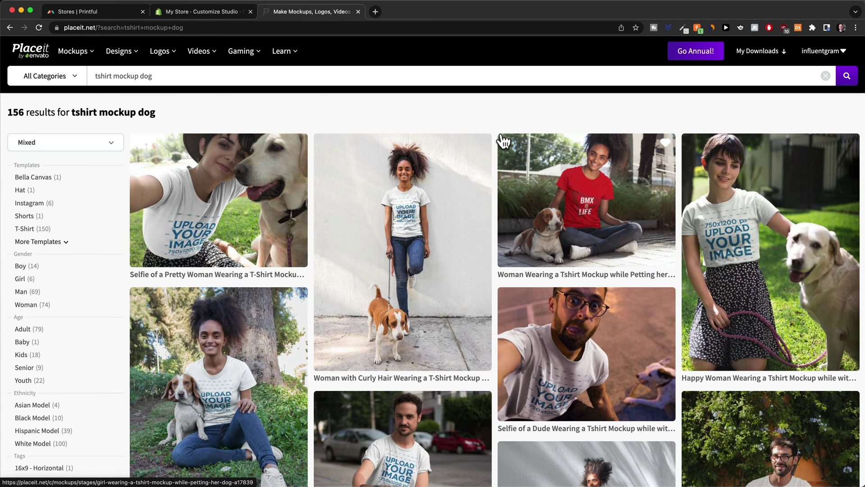
scroll(503, 140, "down", 1)
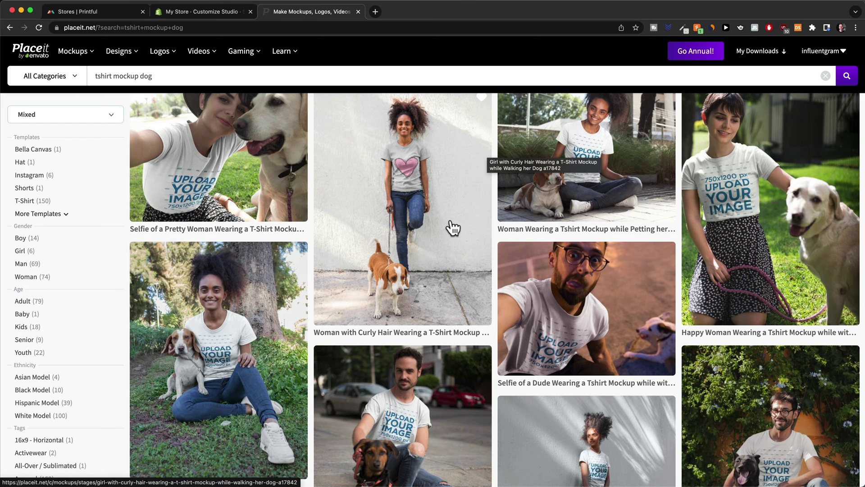
scroll(443, 231, "up", 1)
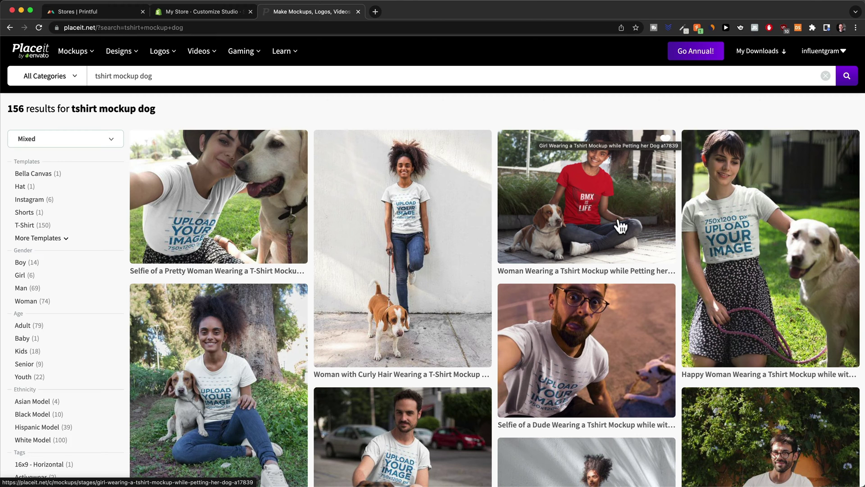
Step: Open the woman-petting-her-dog mockup and make her shirt off-white
left_click(605, 214)
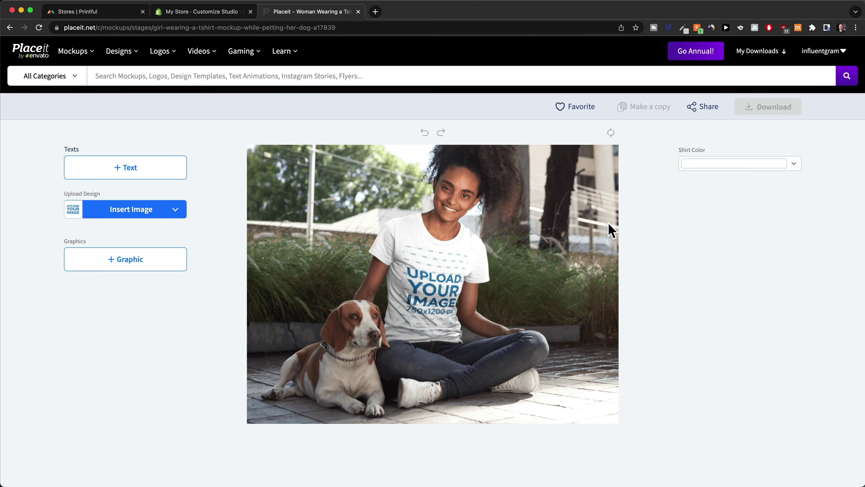
left_click(727, 166)
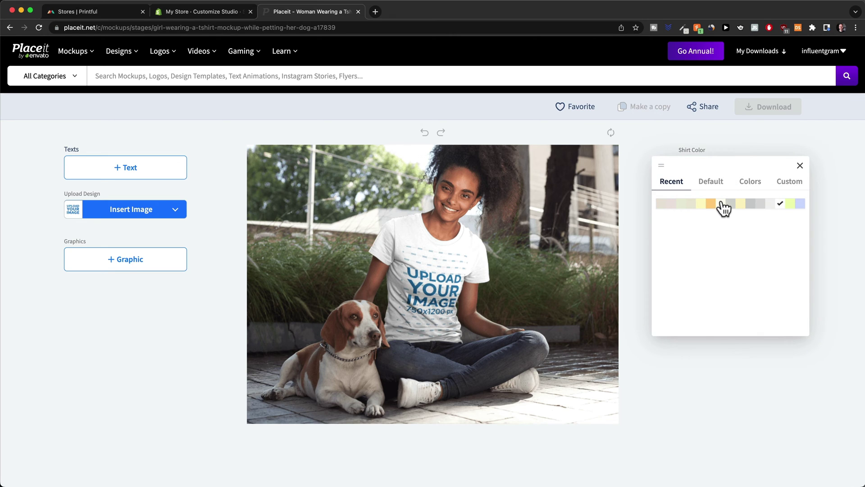
left_click(720, 204)
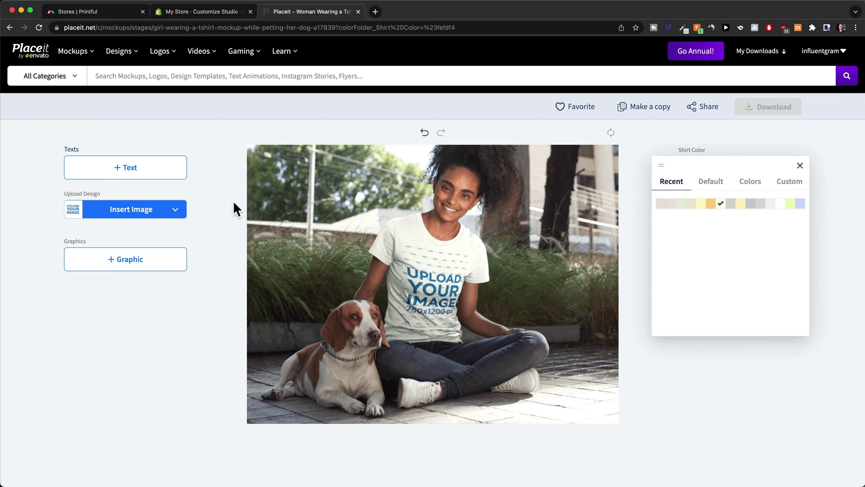
left_click(211, 194)
left_click(175, 211)
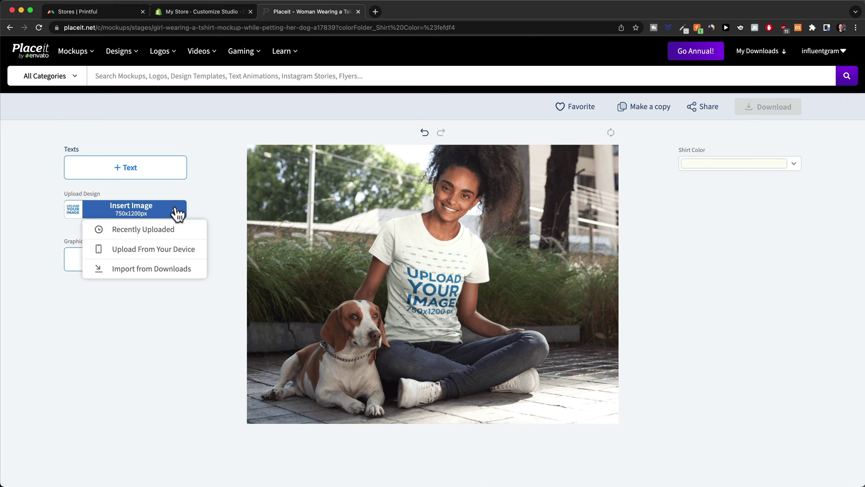
Step: Upload 1.png from POD Store > Design and crop it onto the shirt
left_click(152, 252)
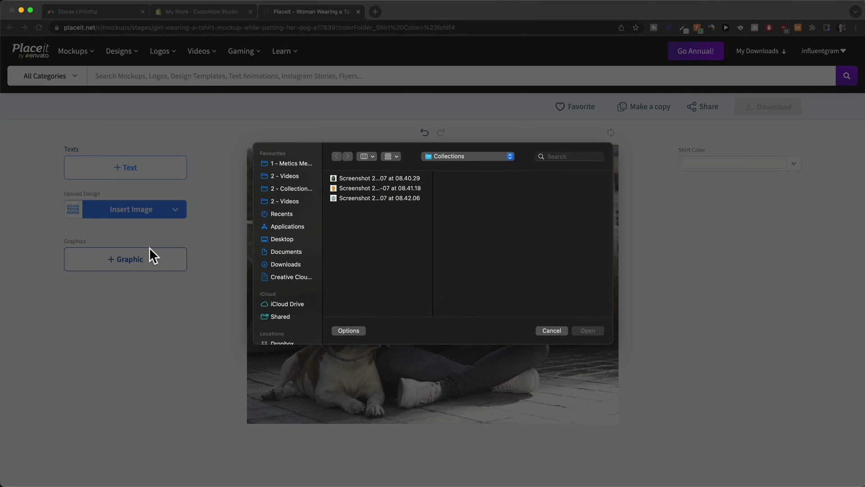
left_click(443, 159)
left_click(449, 168)
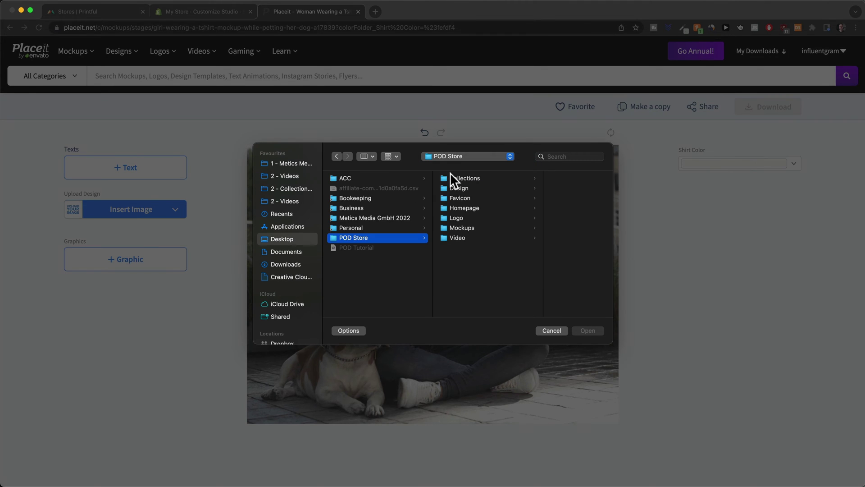
left_click(457, 188)
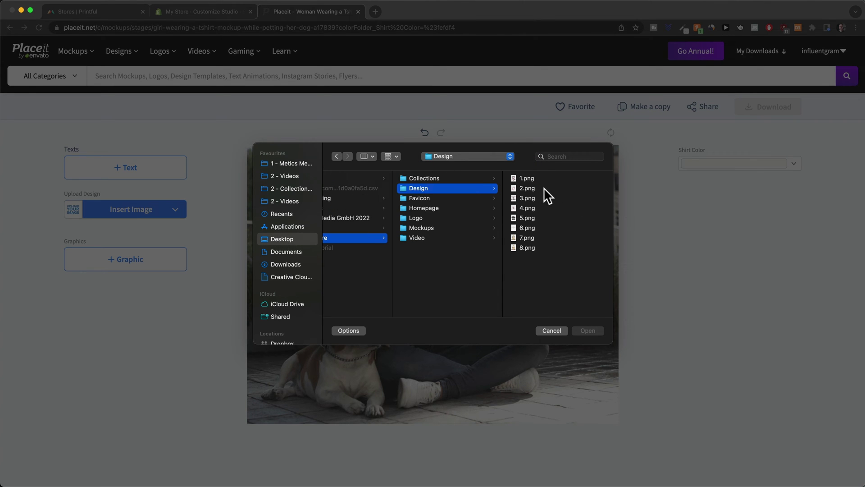
key("Right")
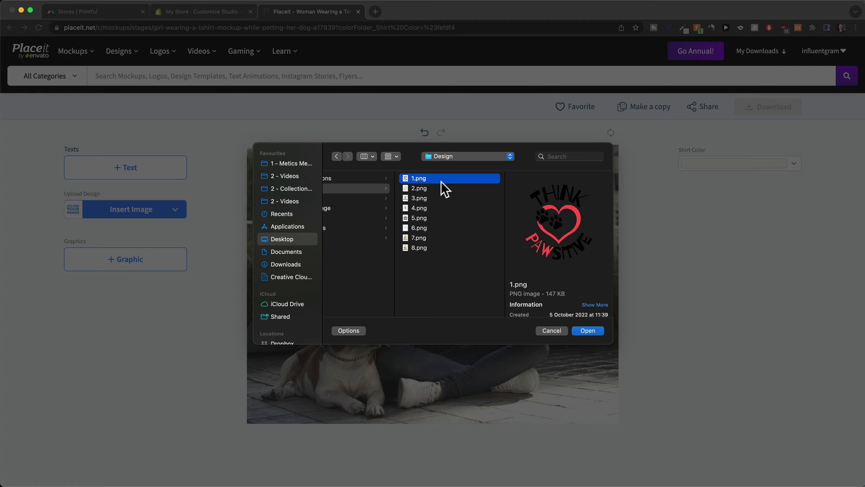
left_click(587, 330)
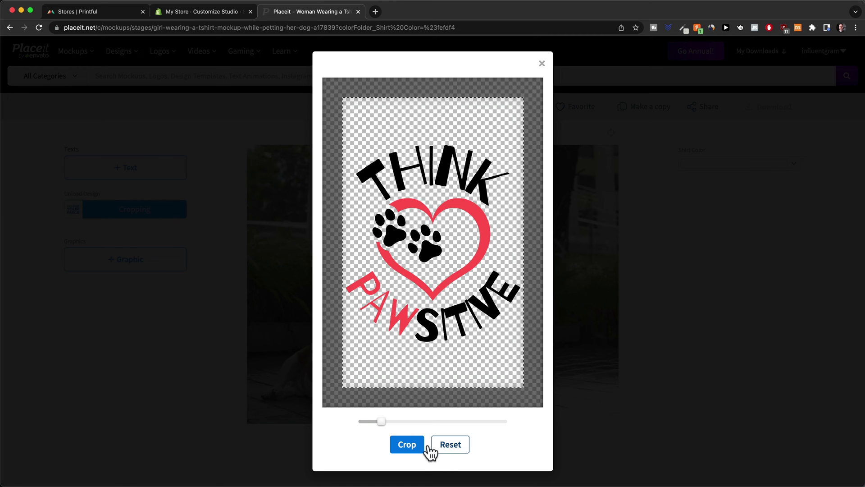
left_click(407, 445)
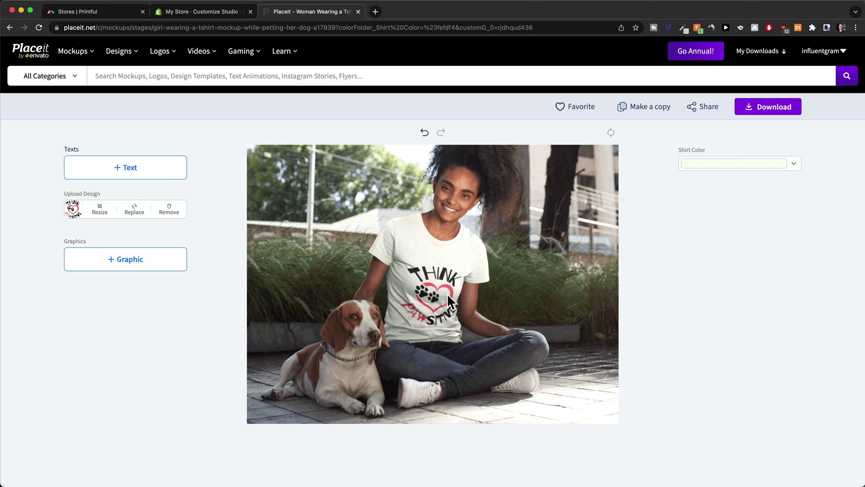
Step: Download the finished woman-and-dog mockup as a PNG from My Downloads
left_click(766, 115)
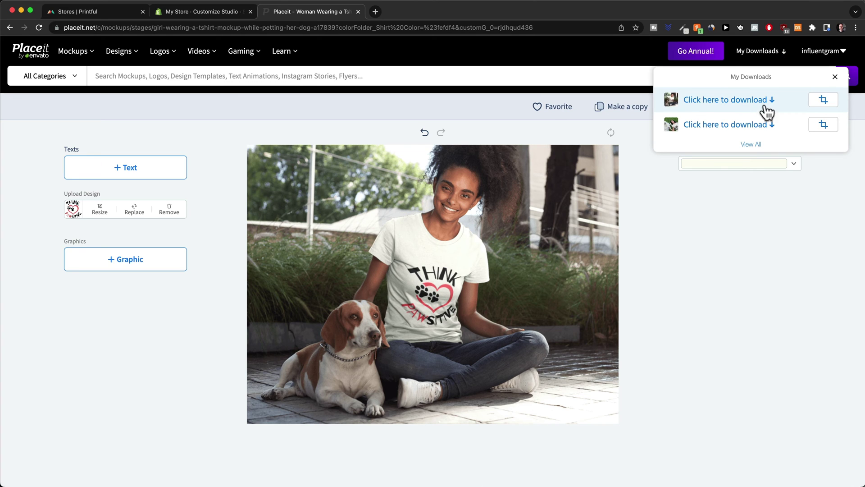
left_click(762, 103)
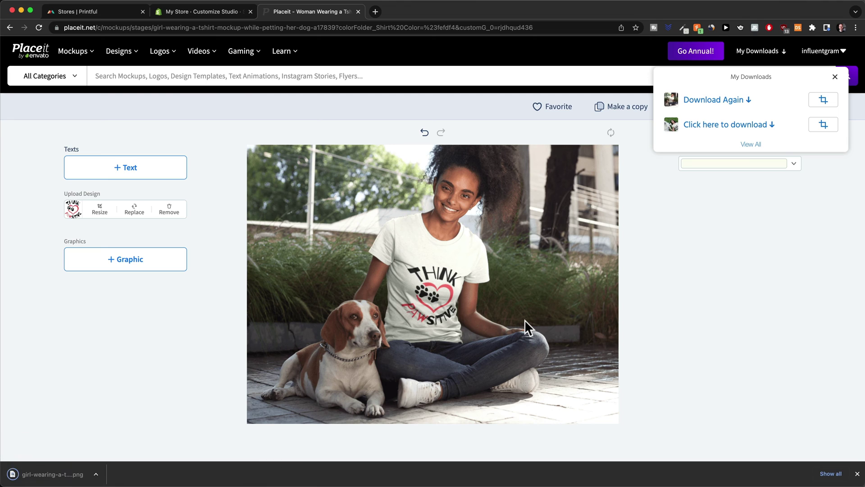
left_click(729, 257)
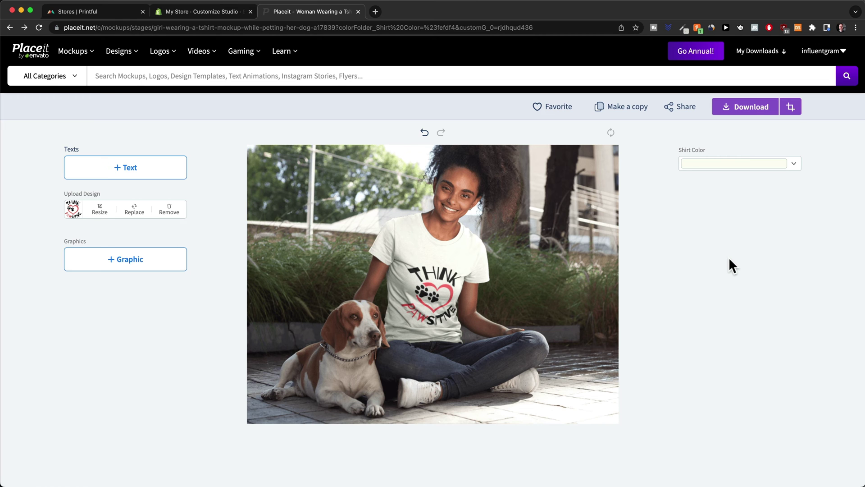
scroll(691, 256, "down", 1)
scroll(690, 255, "down", 3)
scroll(690, 255, "down", 5)
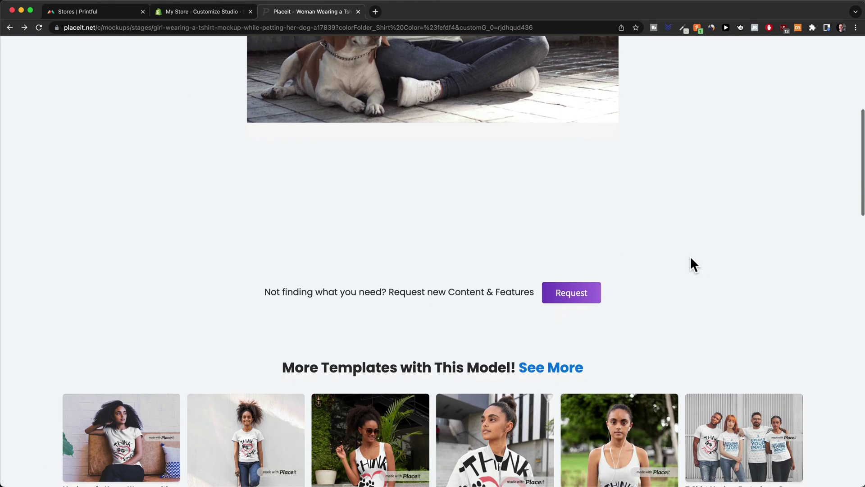
scroll(691, 264, "down", 3)
scroll(554, 201, "down", 1)
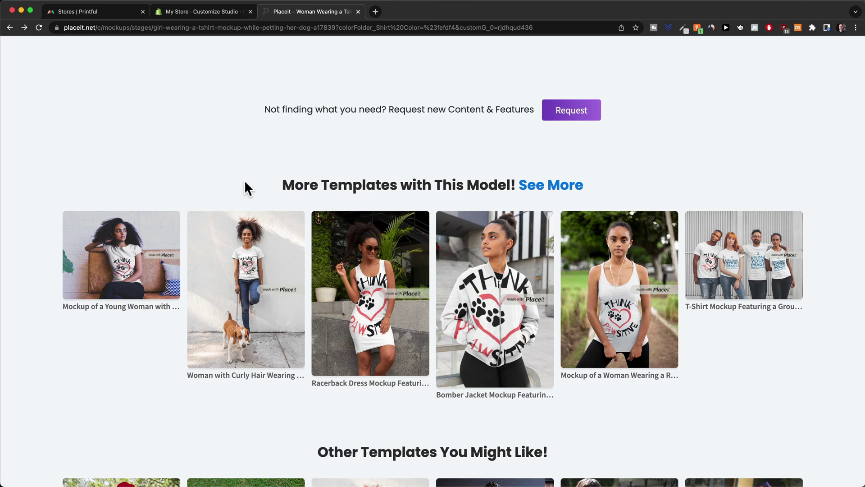
scroll(244, 180, "up", 15)
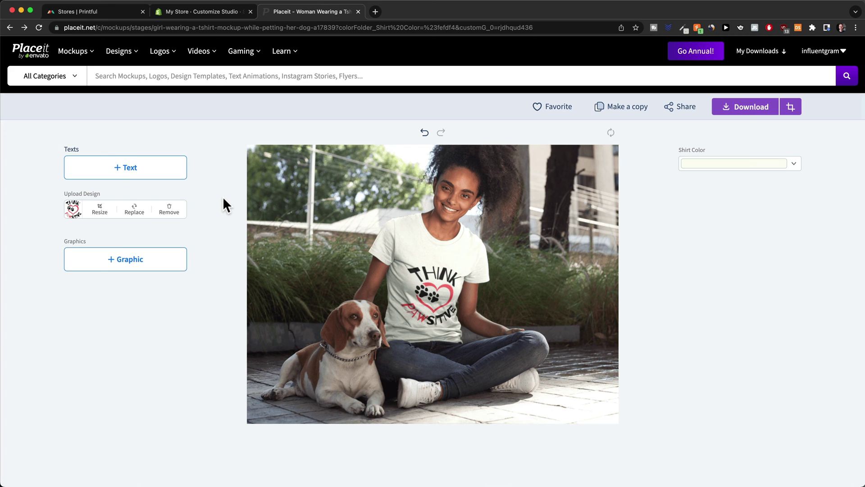
scroll(223, 198, "down", 5)
scroll(224, 199, "down", 3)
scroll(223, 198, "down", 2)
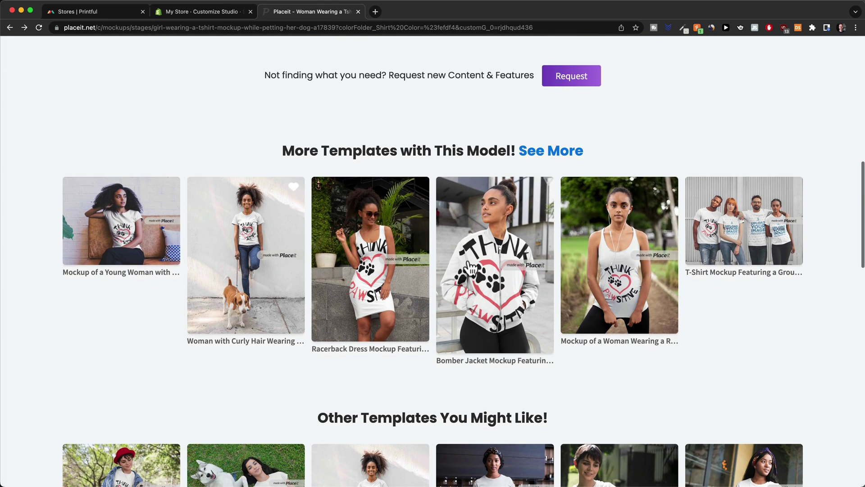
mouse_move(743, 220)
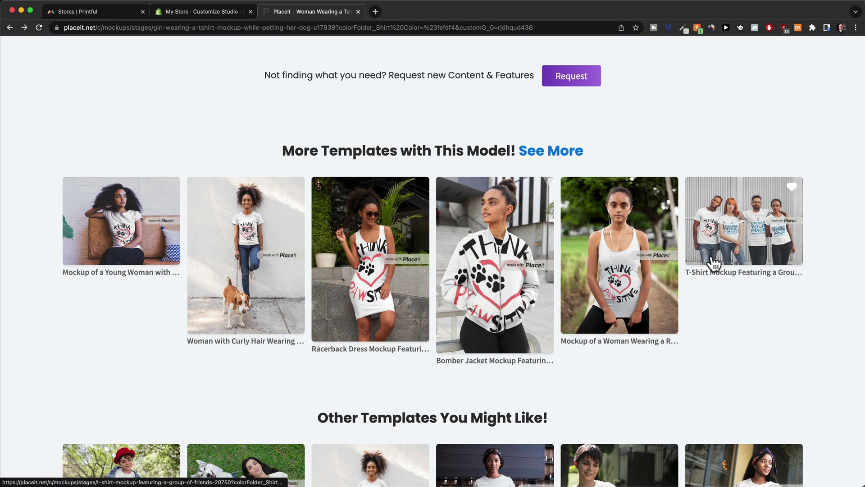
scroll(745, 350, "up", 1)
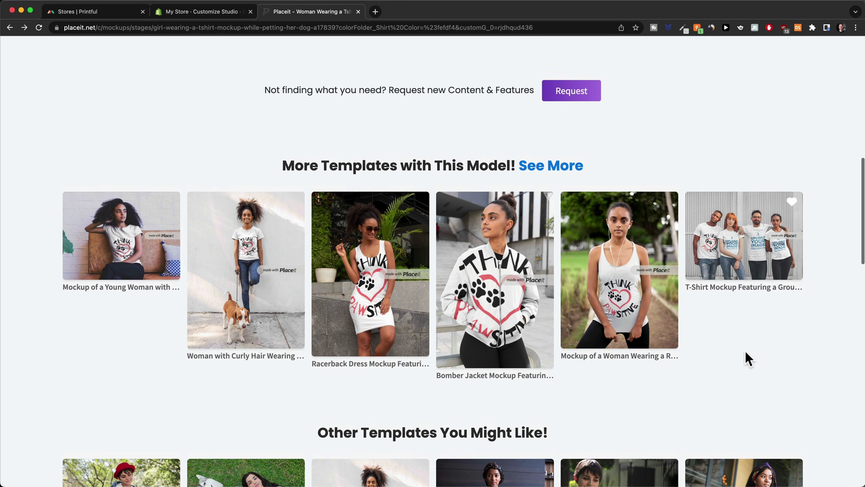
Step: Open the 'T-Shirt Mockup Featuring a Group of Friends' template
left_click(731, 259)
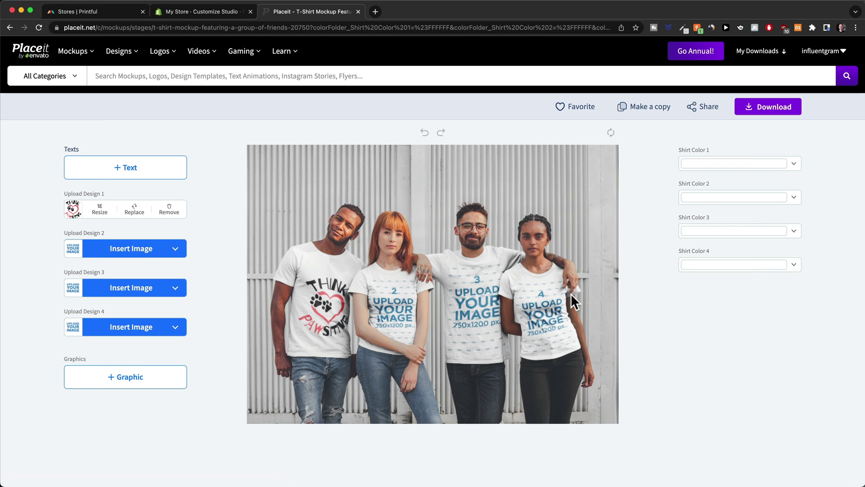
scroll(396, 247, "down", 1)
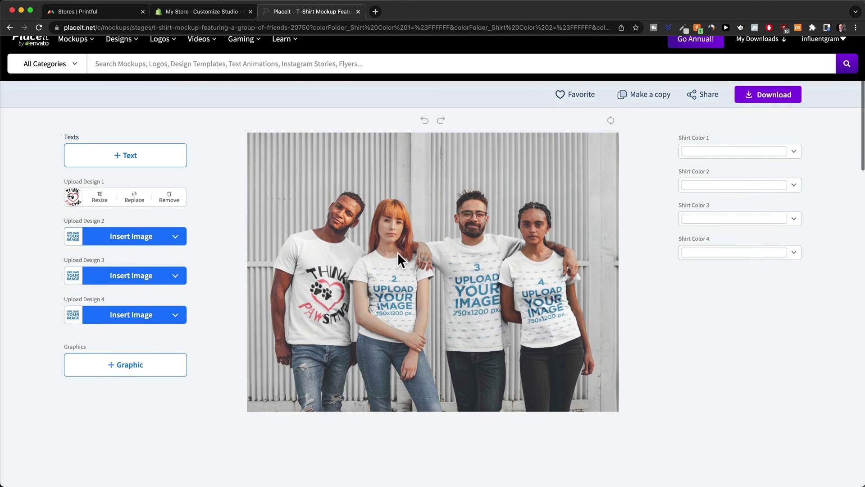
scroll(433, 279, "down", 1)
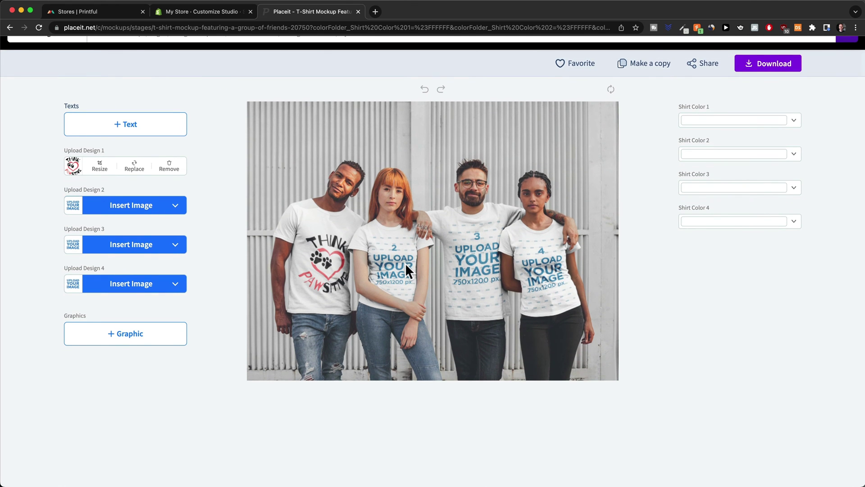
scroll(406, 264, "up", 5)
scroll(643, 217, "up", 2)
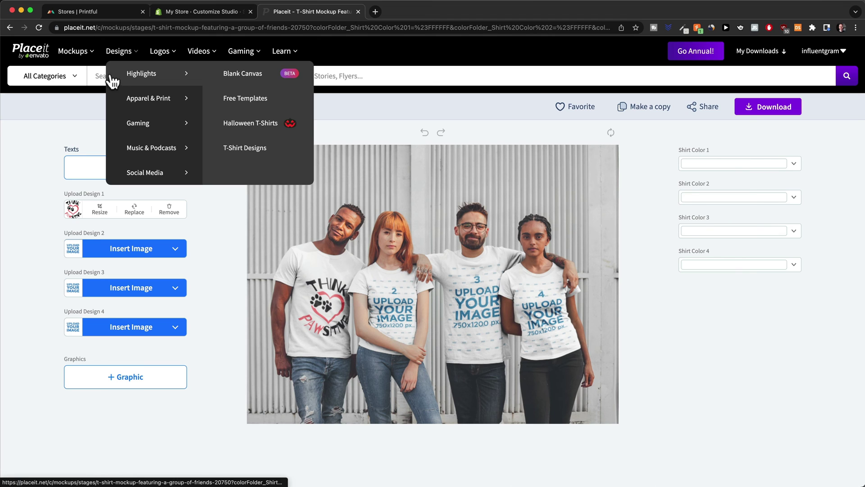
Step: Search Placeit for 'hoodie mockup video'
left_click(99, 76)
type("hoo")
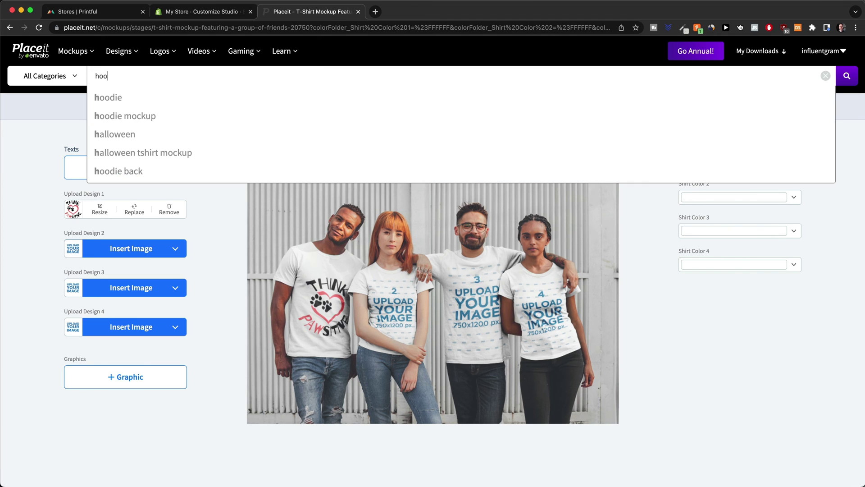
type("die mocku")
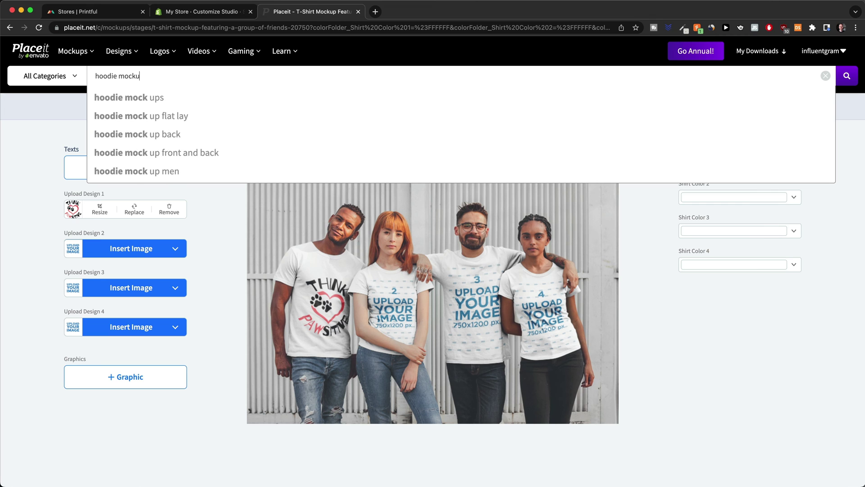
type("p video")
key("Return")
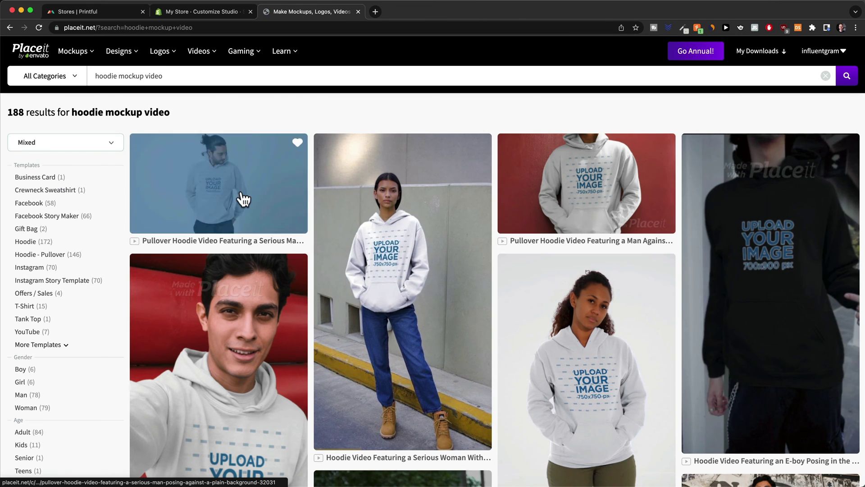
scroll(228, 194, "down", 1)
scroll(228, 193, "up", 5, "ctrl")
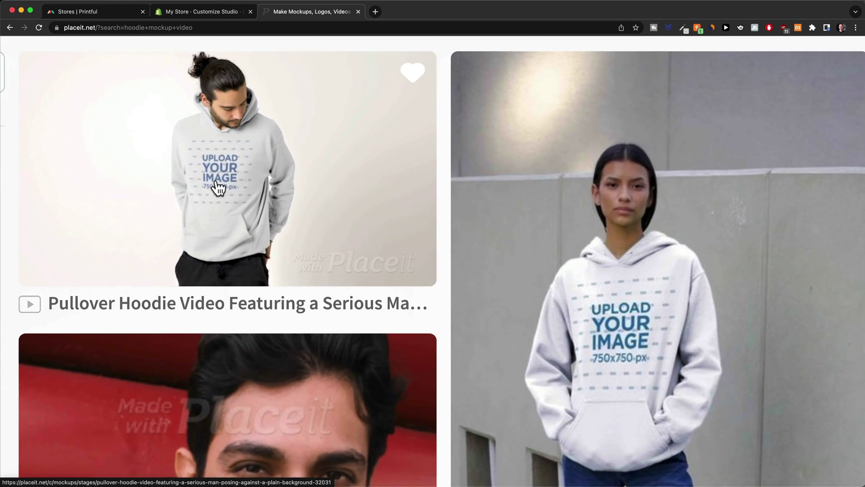
scroll(218, 188, "left", 3)
scroll(328, 245, "left", 2)
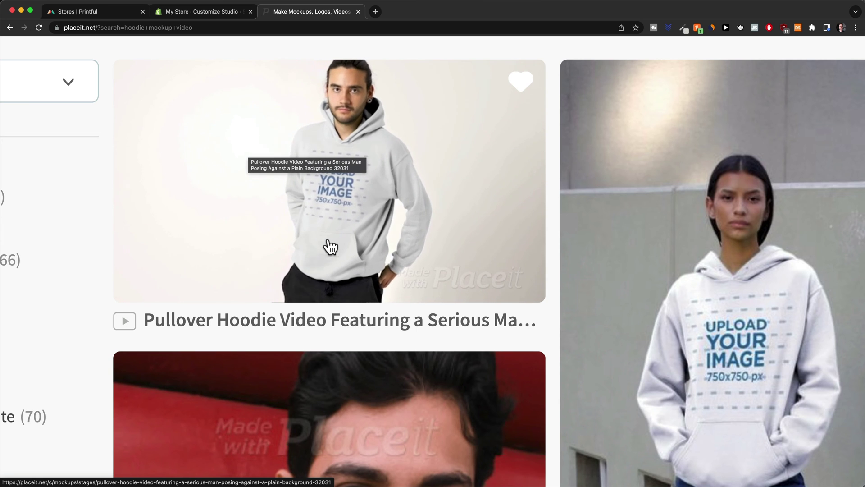
scroll(338, 240, "left", 2)
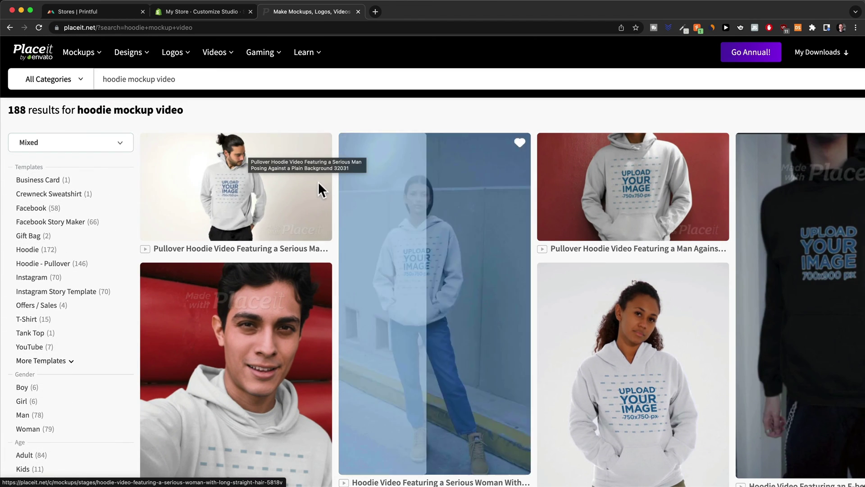
scroll(433, 129, "up", 1)
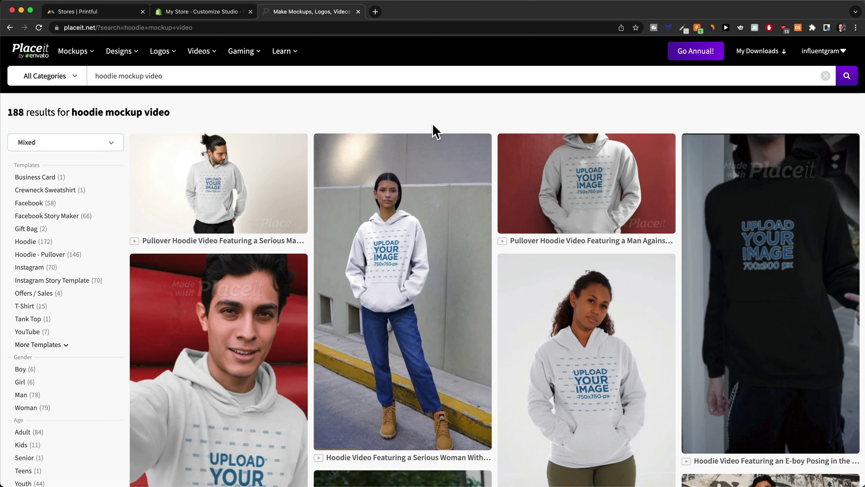
scroll(496, 235, "down", 3)
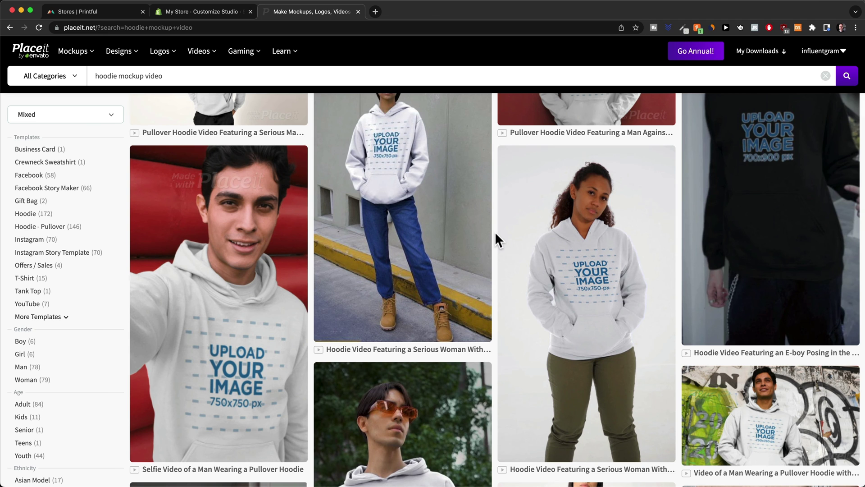
scroll(495, 239, "down", 5)
scroll(495, 239, "down", 3)
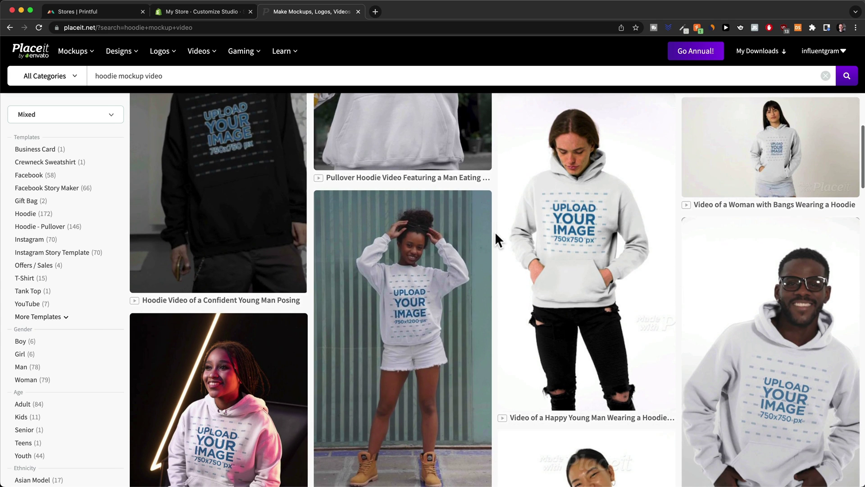
scroll(496, 240, "down", 1)
scroll(495, 239, "down", 2)
scroll(504, 250, "down", 1)
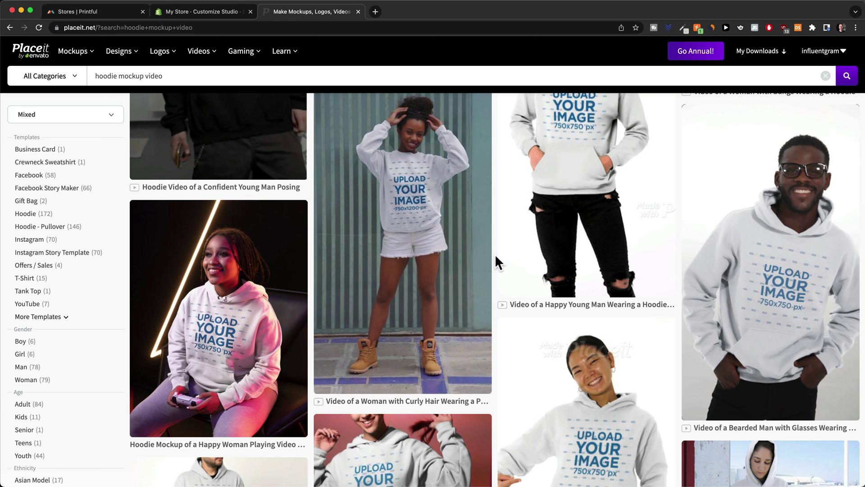
scroll(496, 257, "down", 4)
scroll(495, 257, "down", 2)
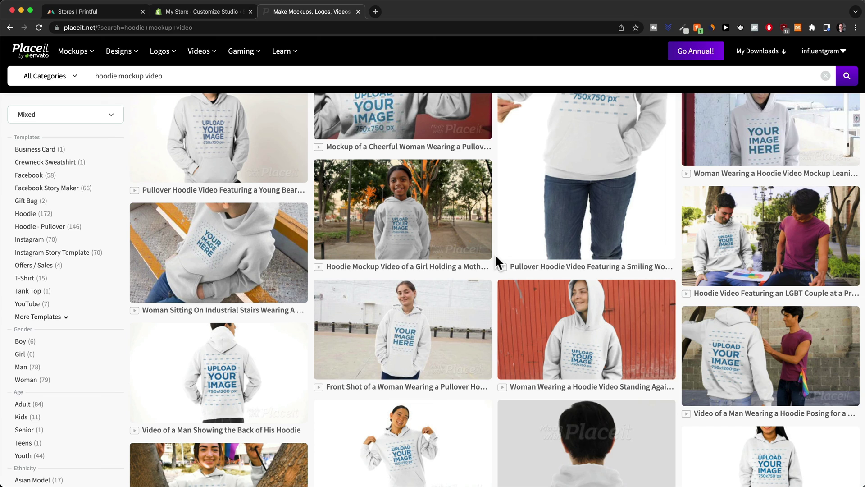
scroll(493, 260, "down", 5)
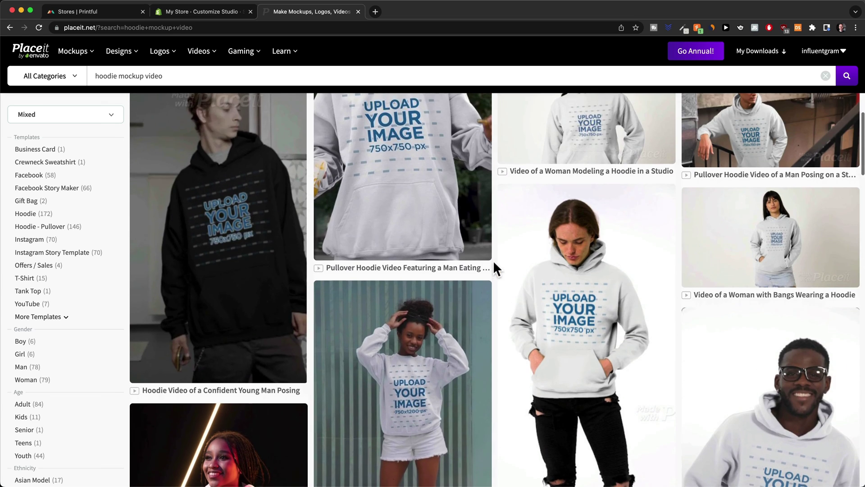
scroll(493, 263, "up", 10)
scroll(295, 69, "up", 5)
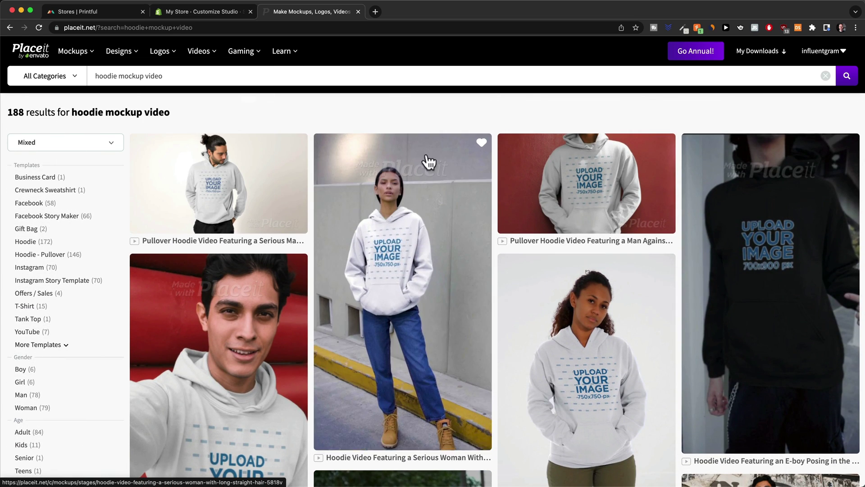